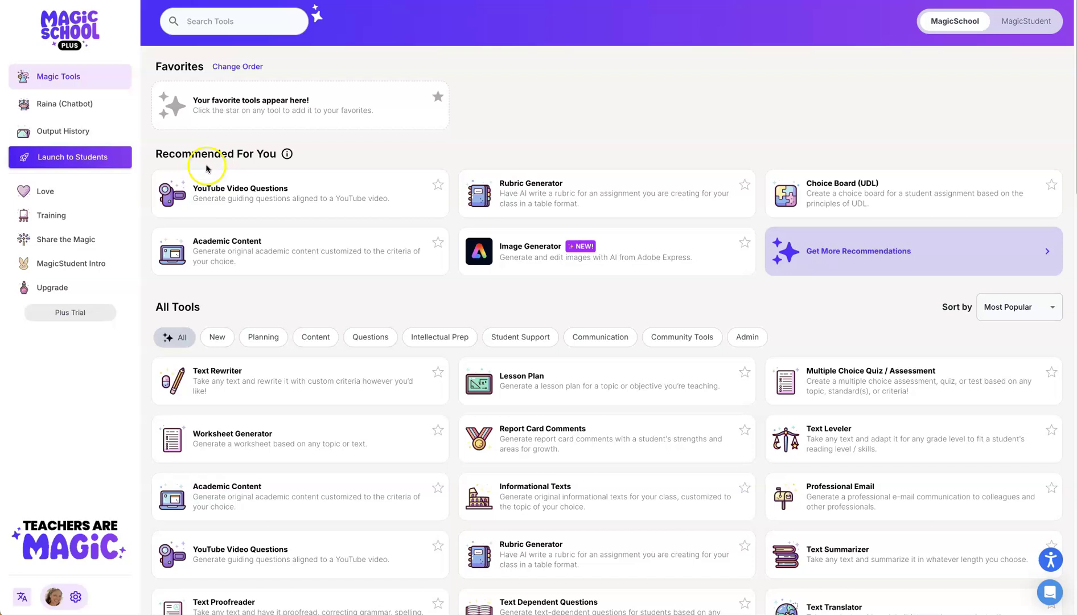
In the YouTube Video Questions tool, set grade level to 10th grade and keep Multiple choice
left_click(308, 188)
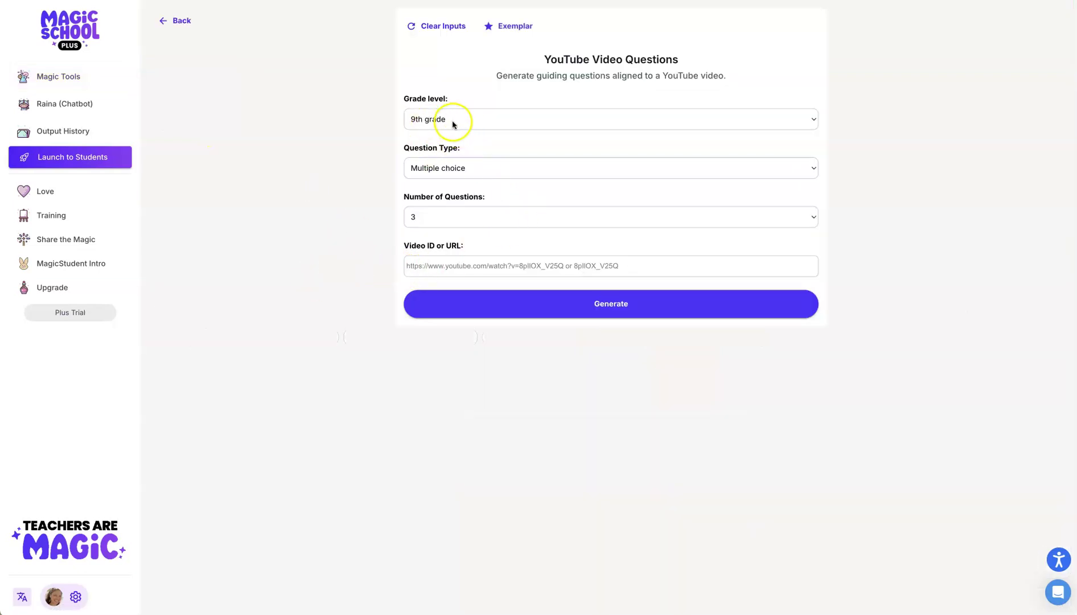
left_click(454, 123)
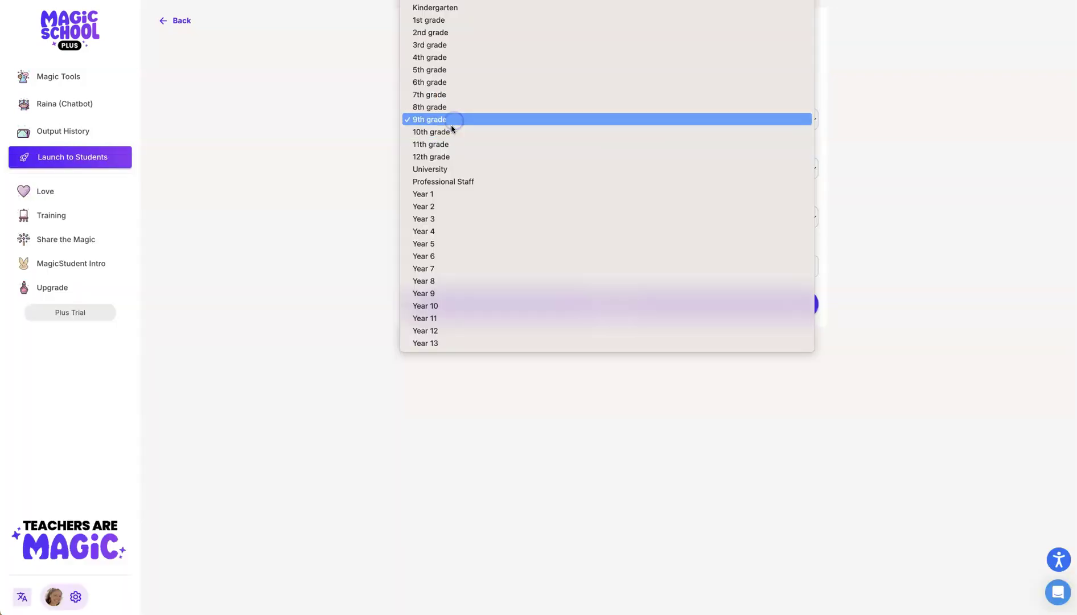
left_click(455, 136)
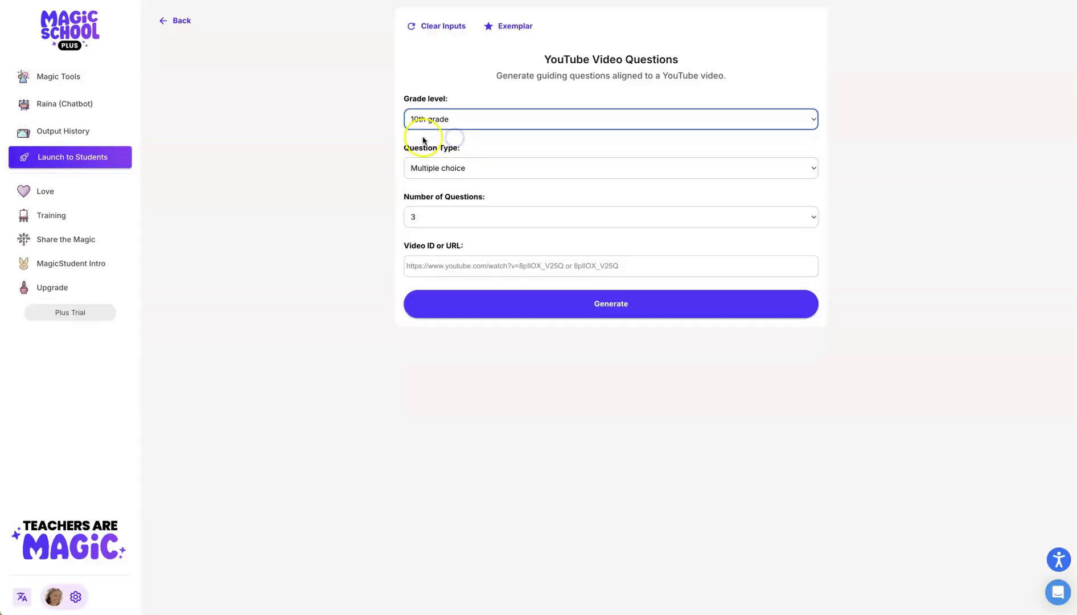
left_click(460, 169)
left_click(324, 184)
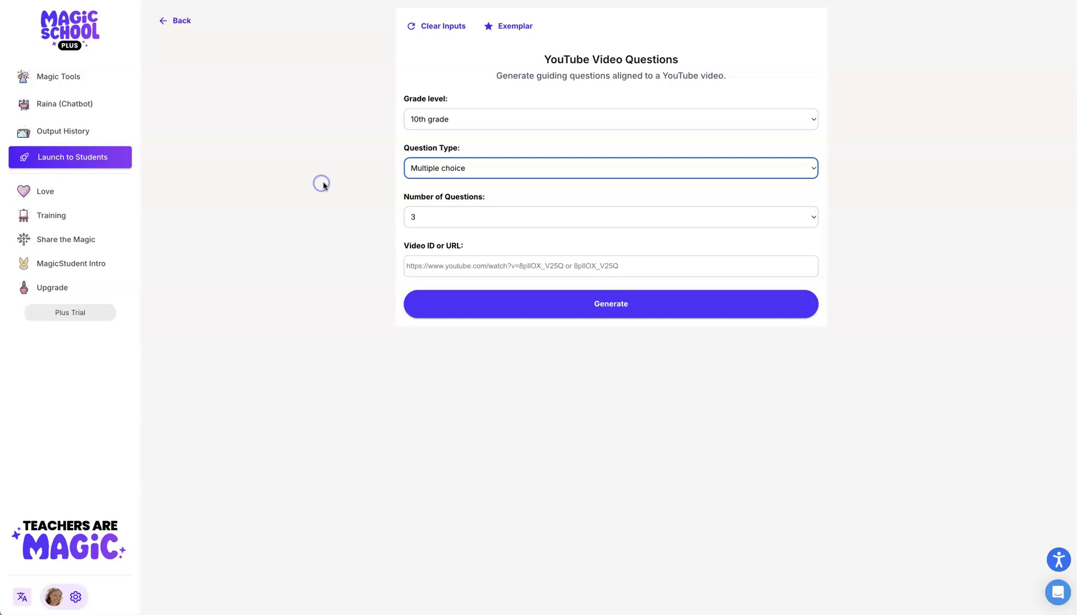
left_click(481, 170)
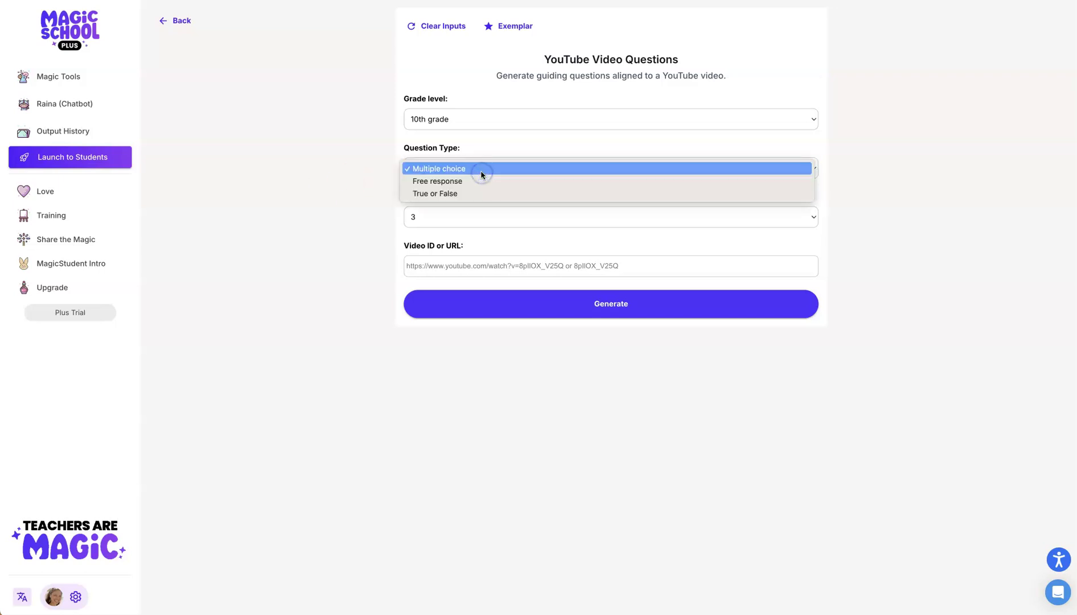
left_click(482, 171)
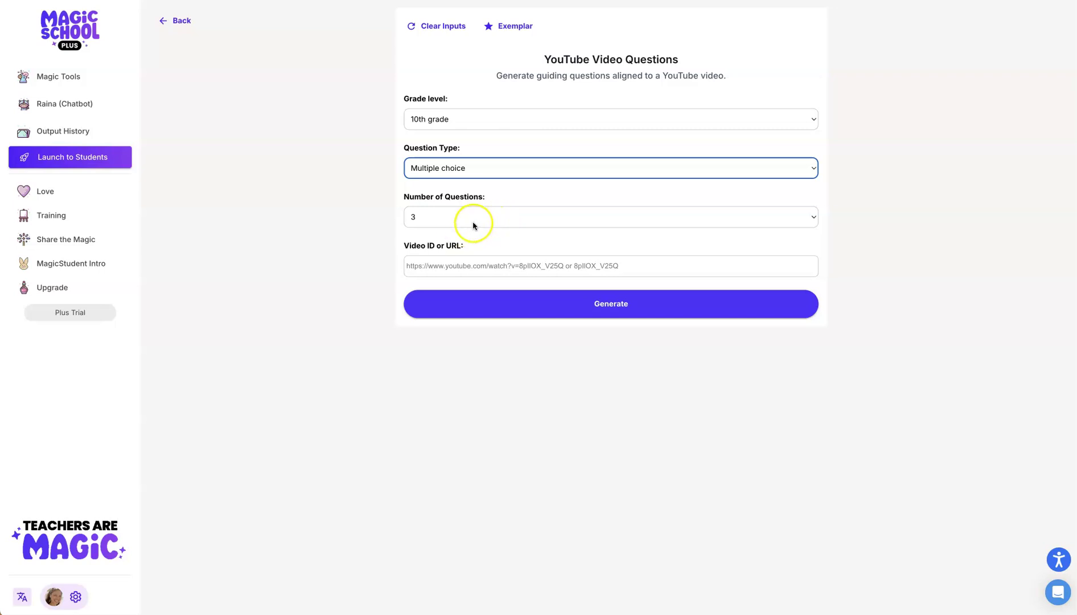
Set the number of questions to 7 and move to the Video ID or URL field
left_click(497, 224)
left_click(465, 244)
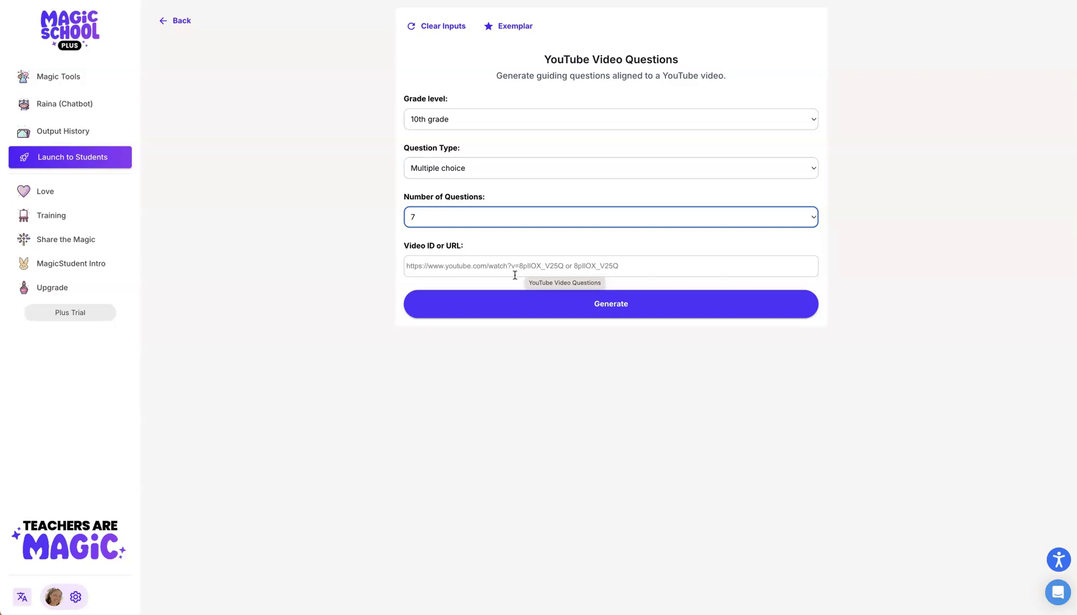
left_click(500, 263)
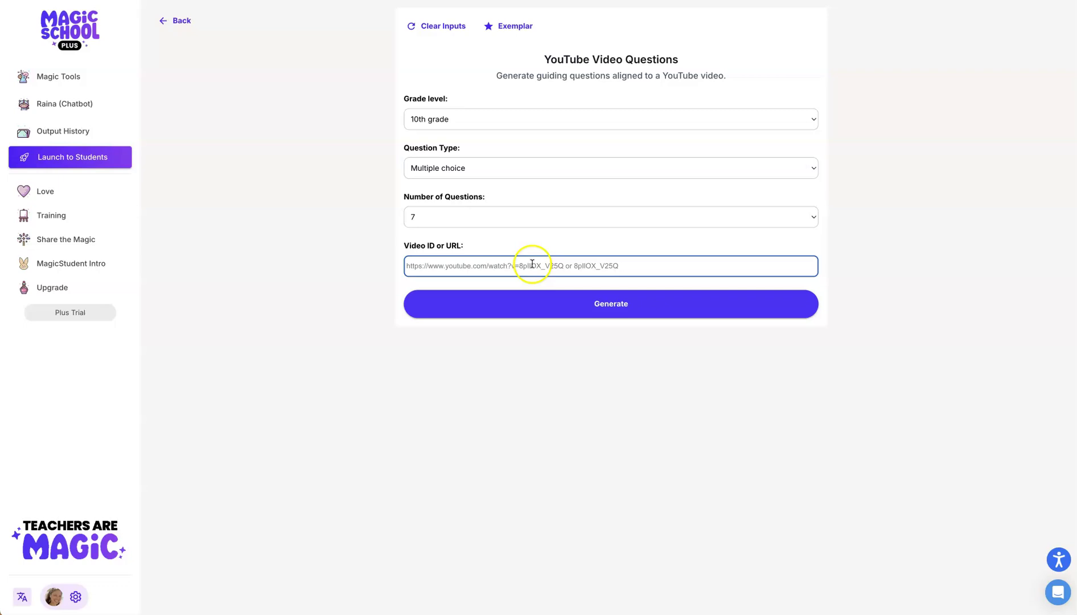
Search Google for a computing video and land on the PBS Early Computing page
key("ctrl+t")
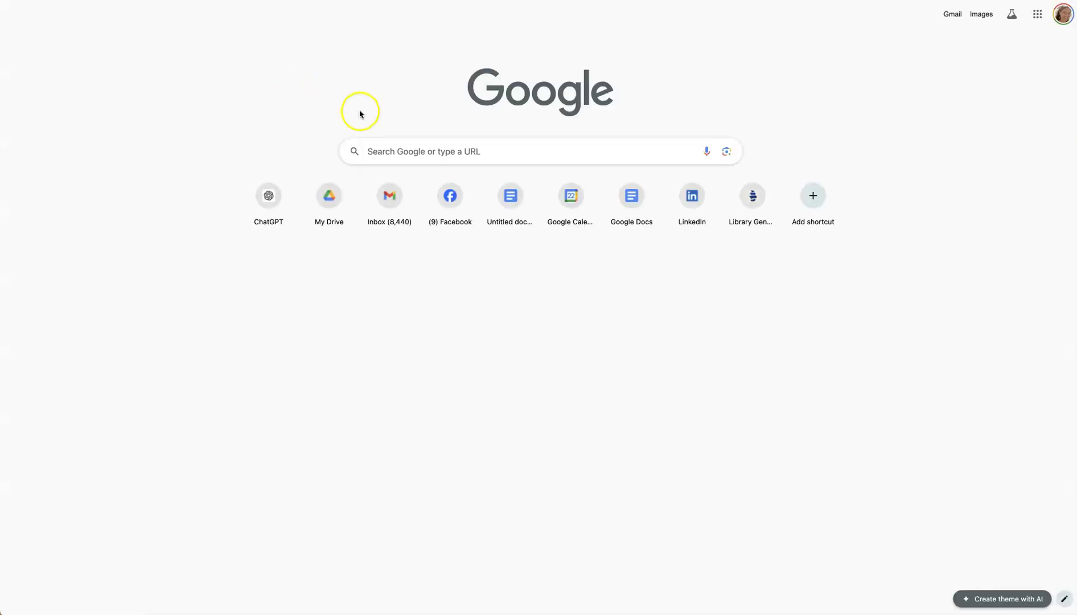
type("youtube")
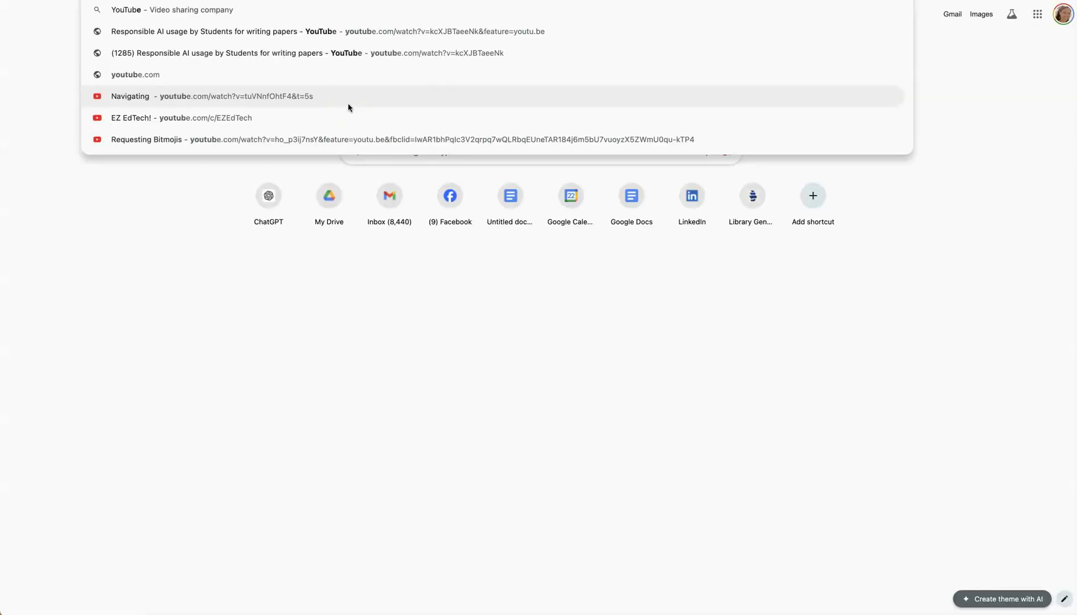
type(" vide")
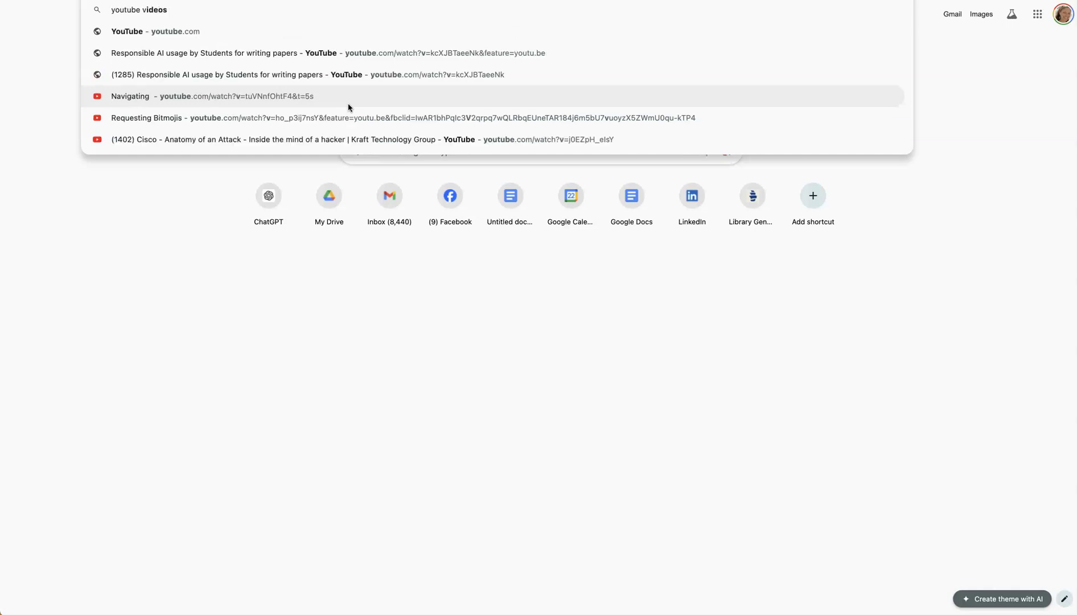
type("o cyber")
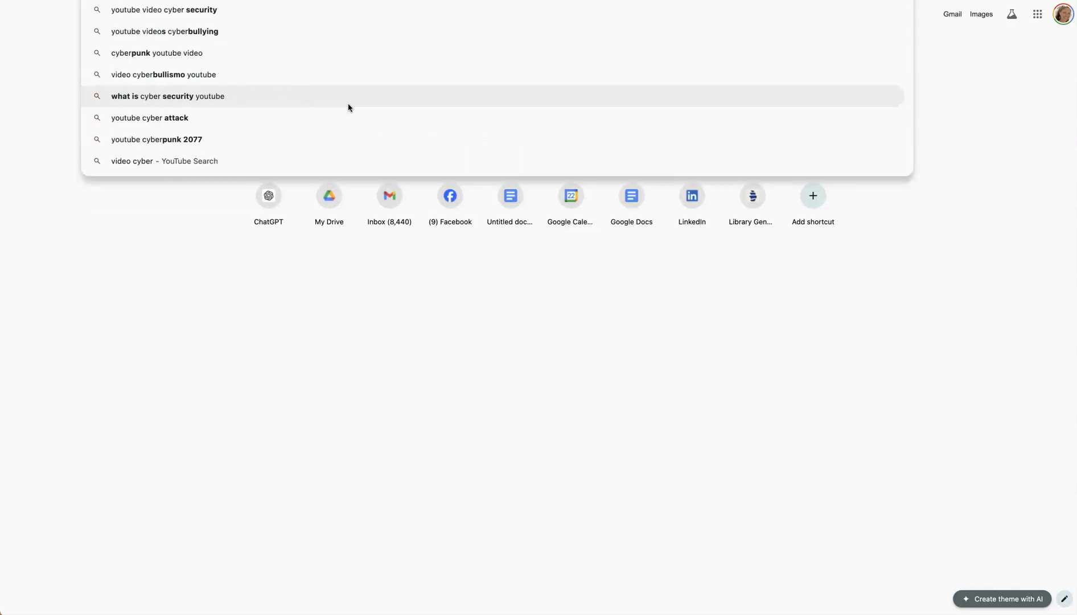
type("security educati")
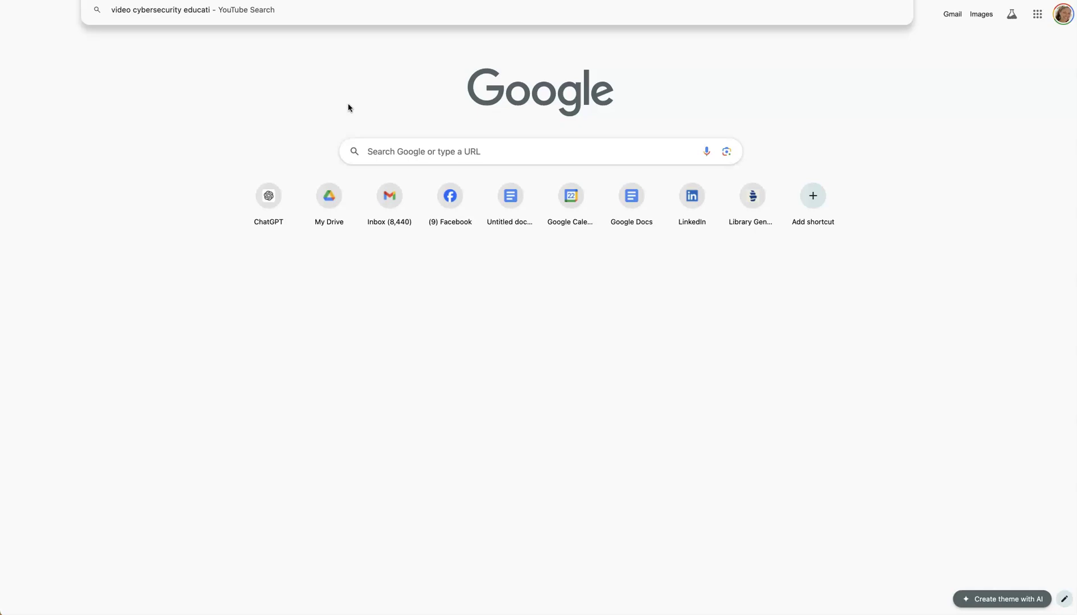
type("on")
key("Return")
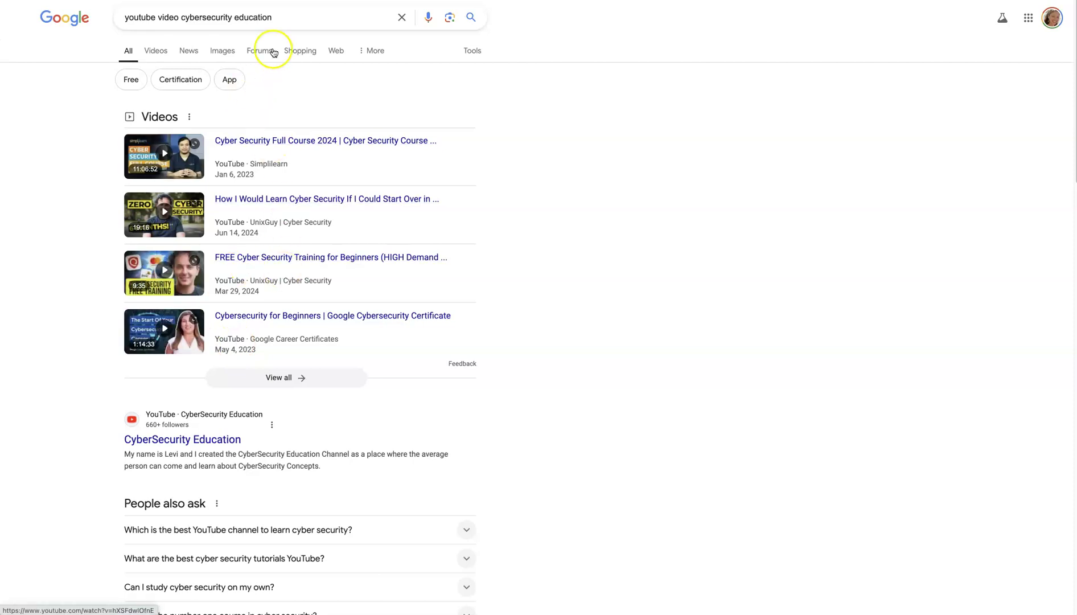
left_click_drag(283, 17, 136, 19)
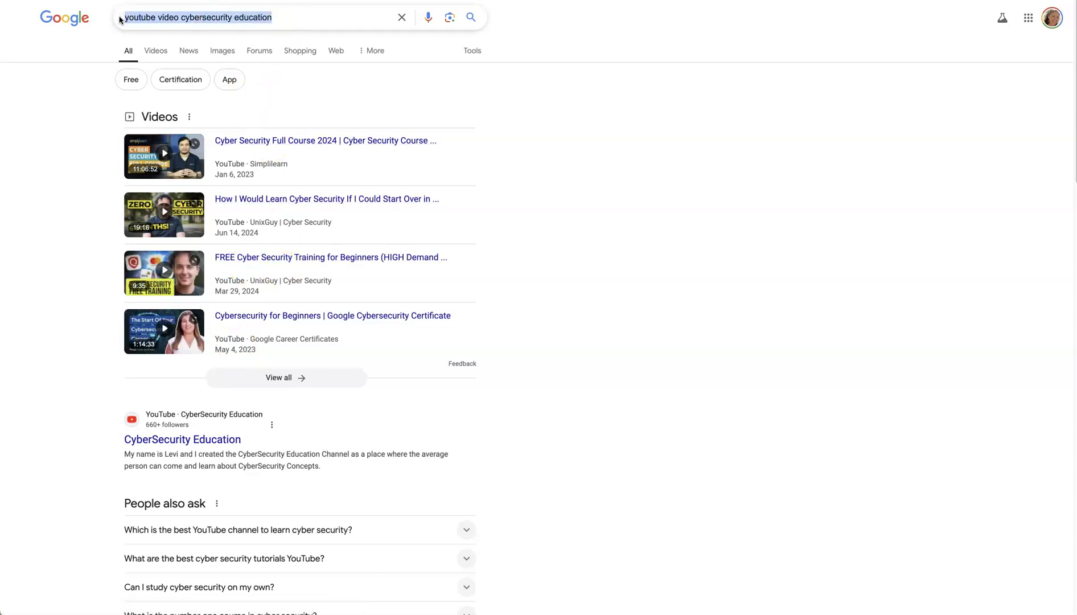
type("pbs c")
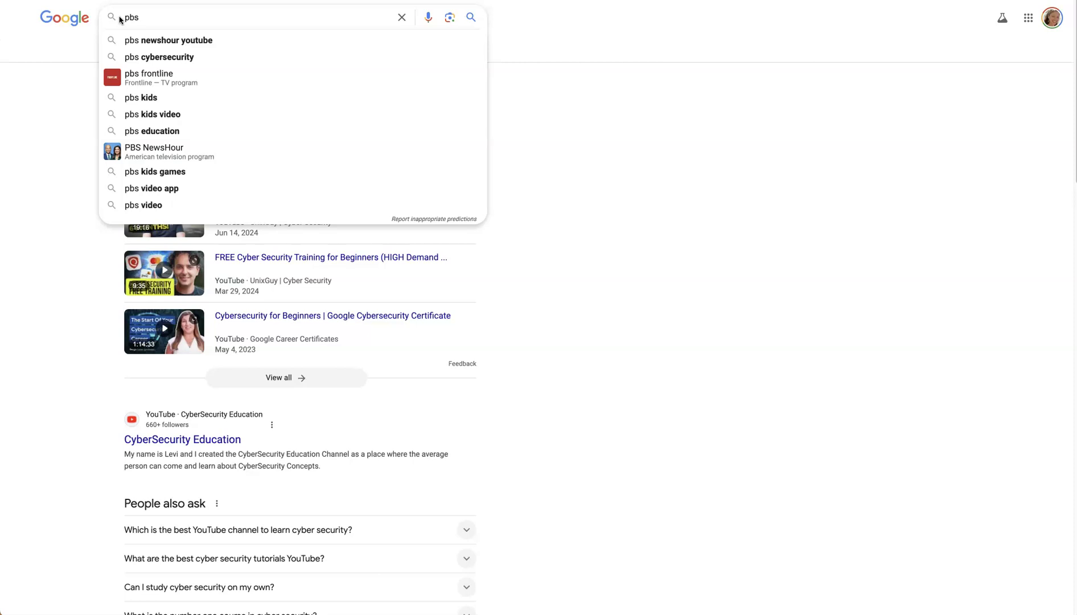
type("omputer science video")
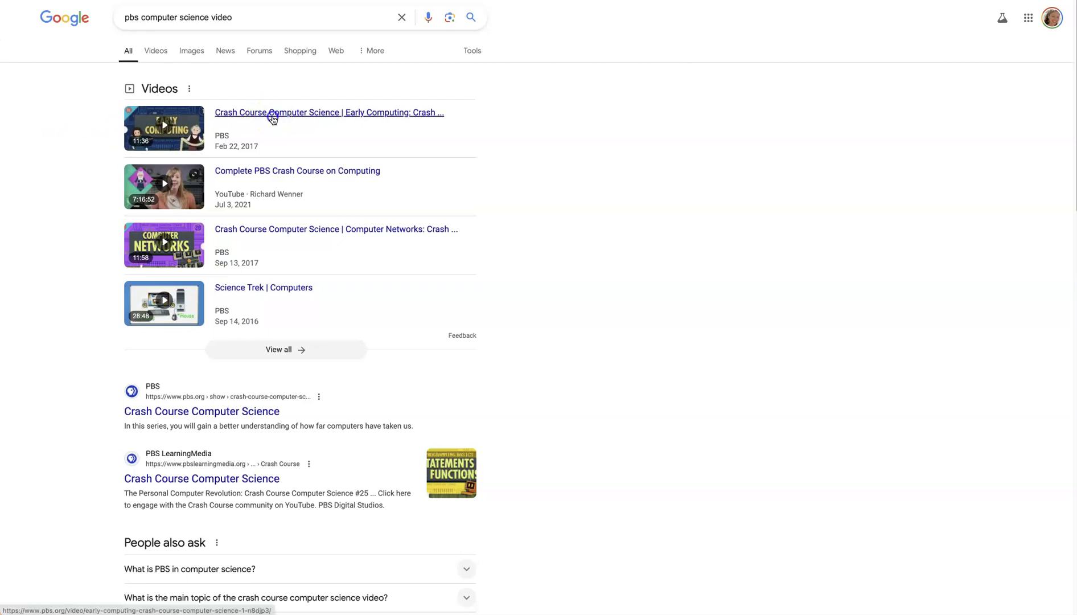
left_click(342, 118)
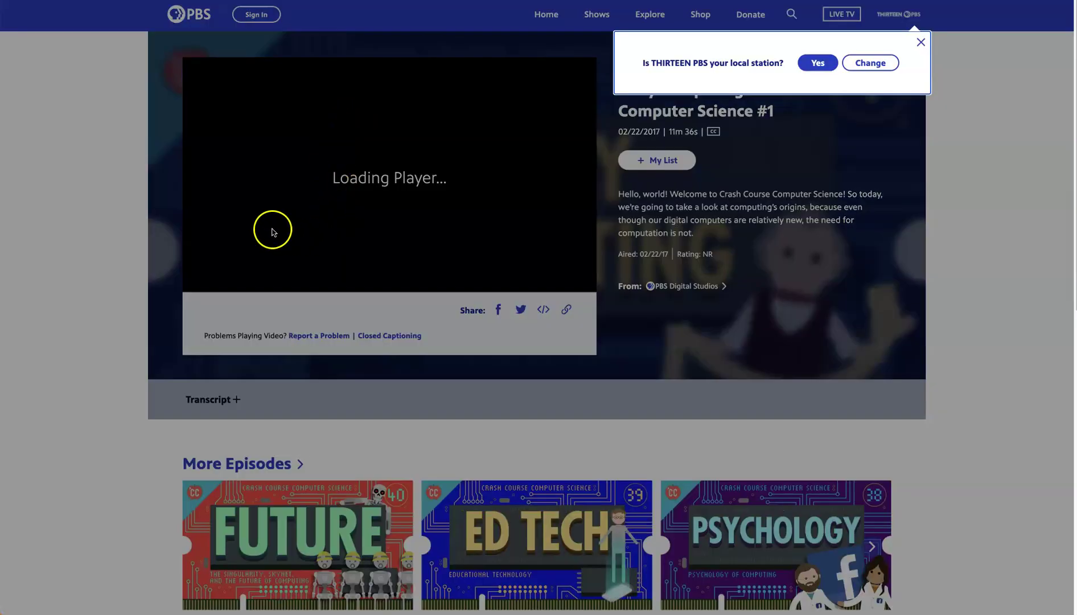
left_click(814, 62)
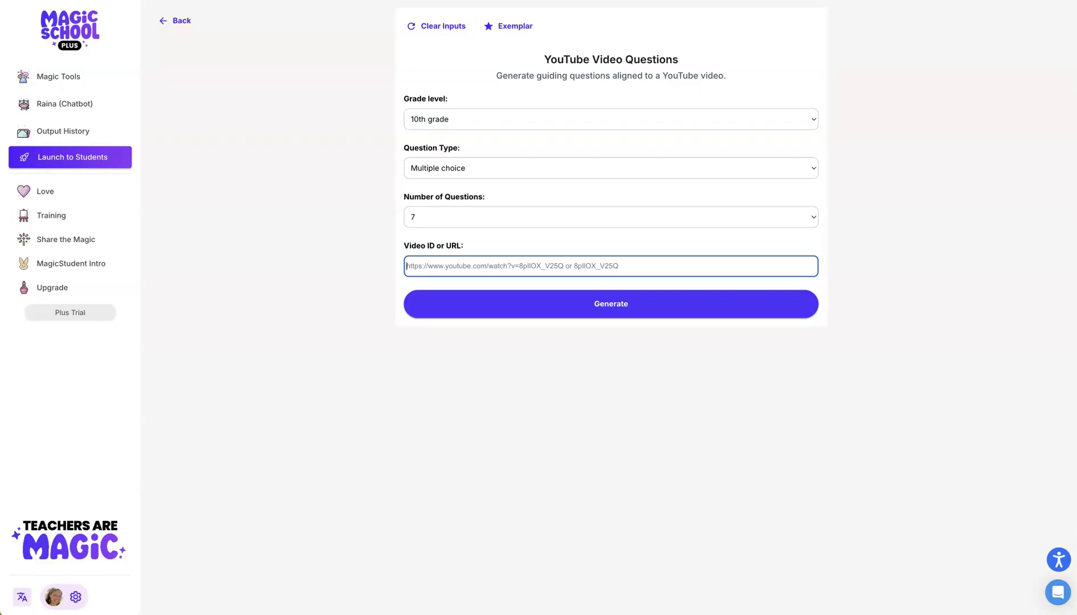
Search again and open 'Early Computing: Crash Course Computer Science #1' on YouTube
key("ctrl+t")
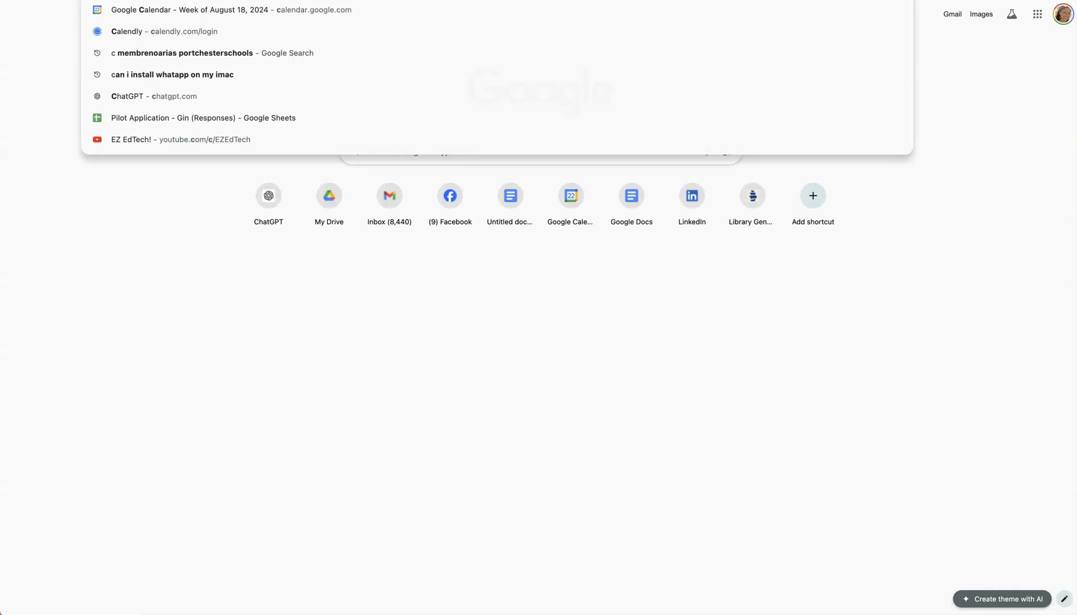
type("crash course ")
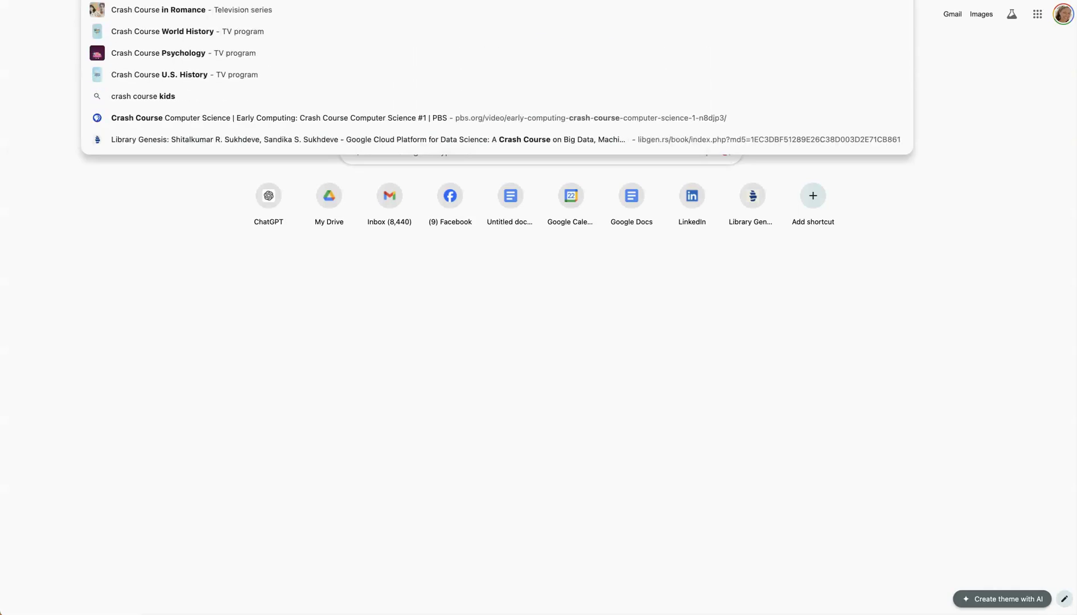
type("comp")
key("BackSpace")
key("BackSpace")
key("BackSpace")
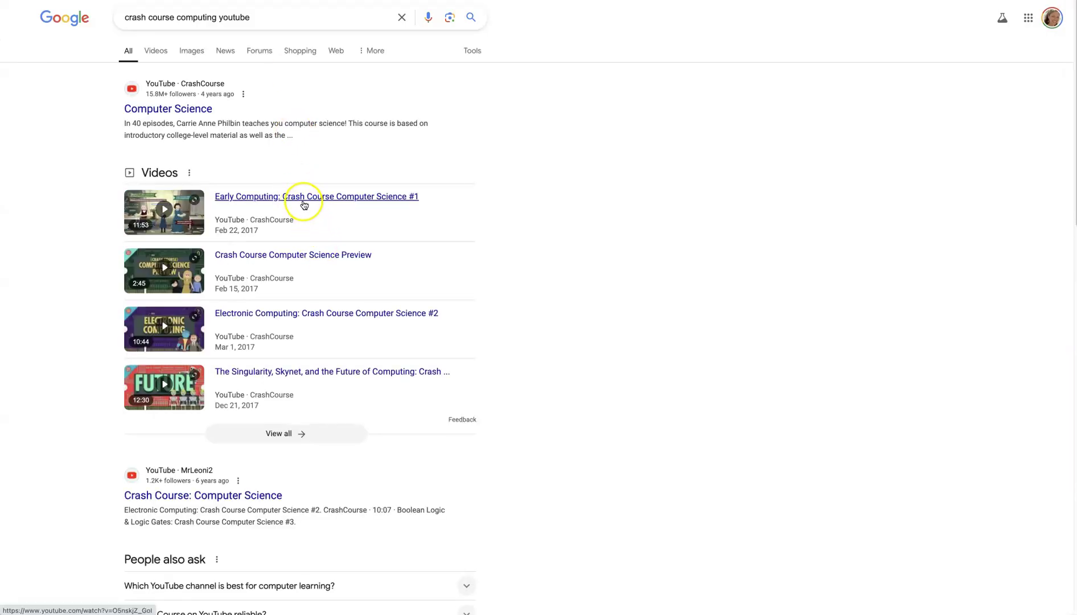
left_click(308, 198)
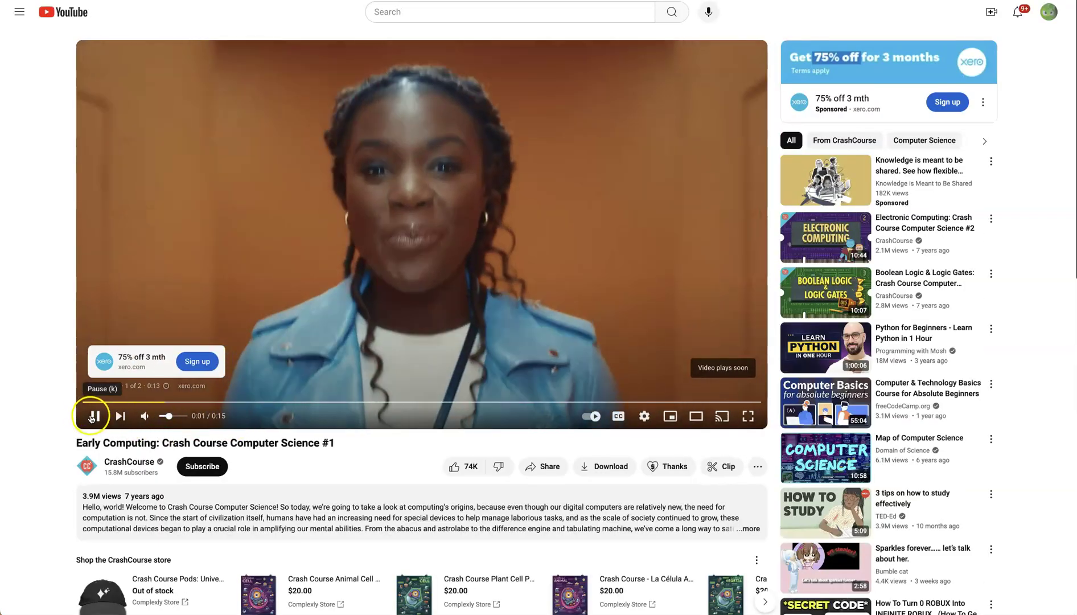
Pause the ad and copy the Early Computing video's share link
left_click(94, 415)
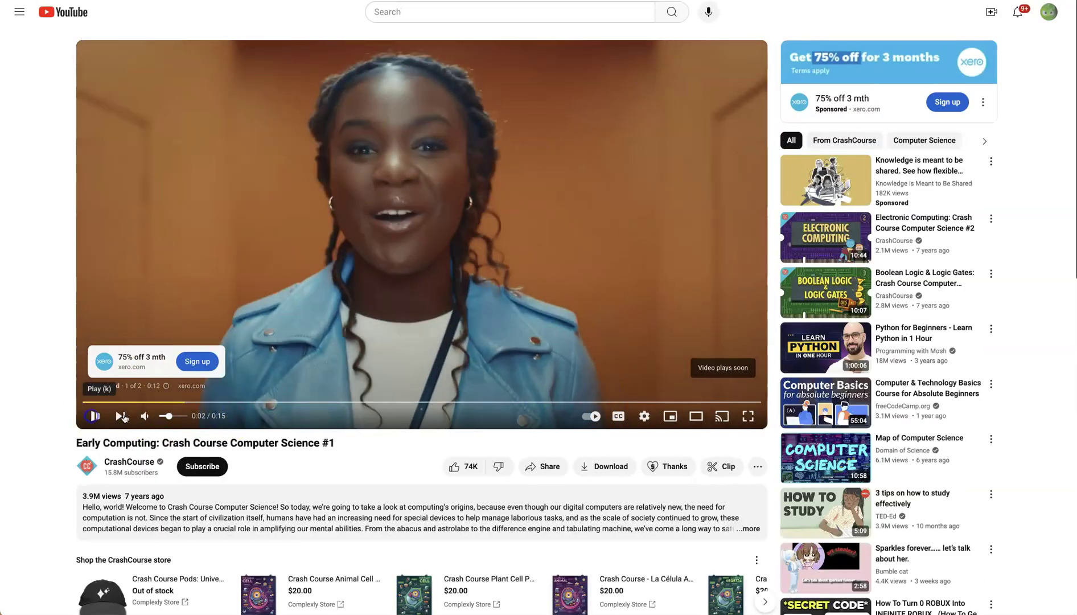
left_click(524, 474)
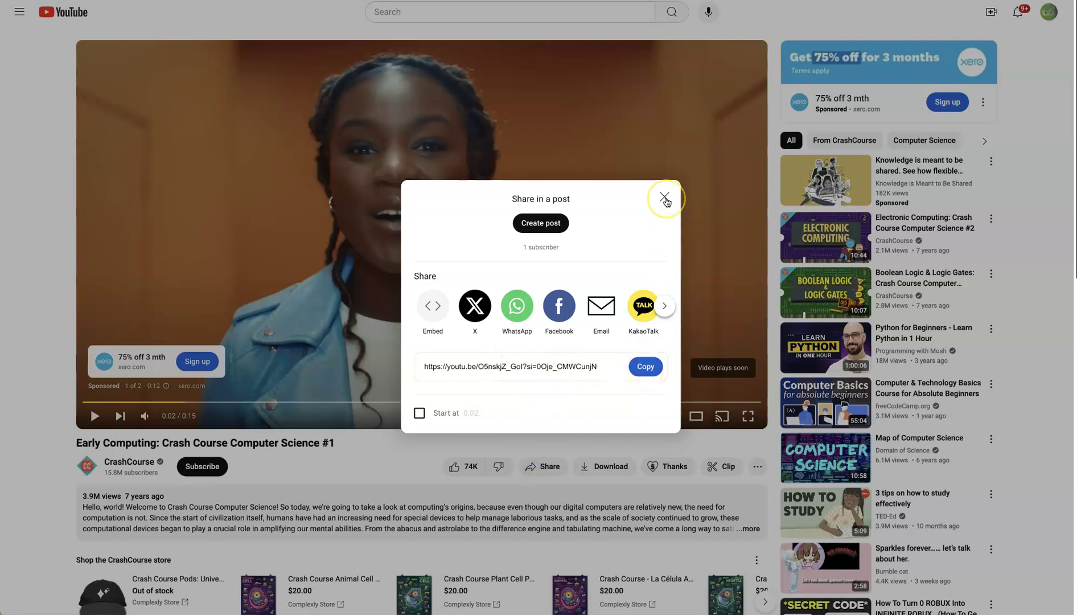
left_click(665, 202)
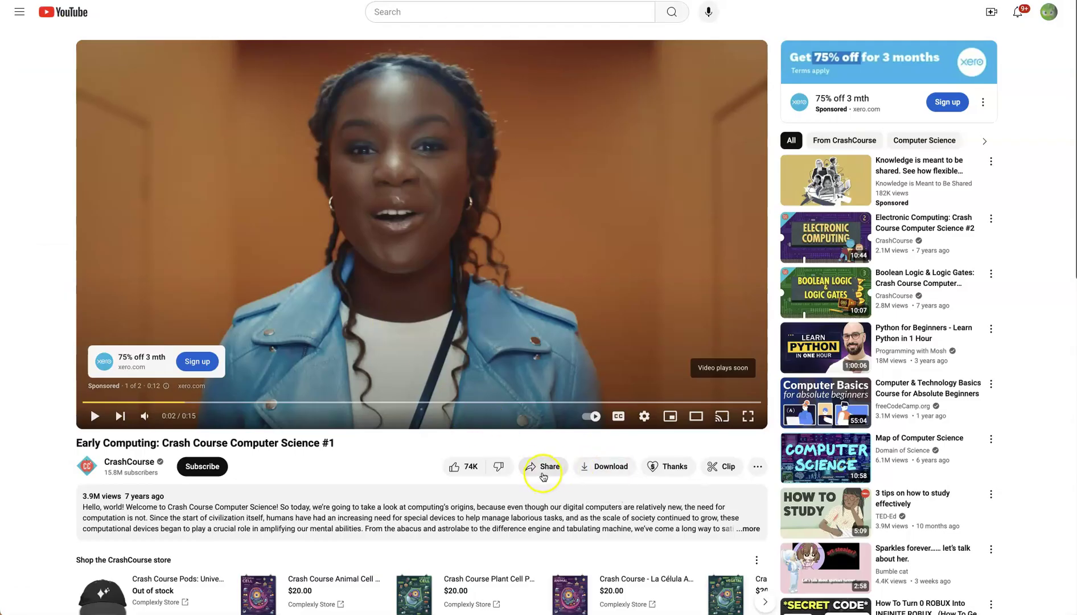
left_click(543, 471)
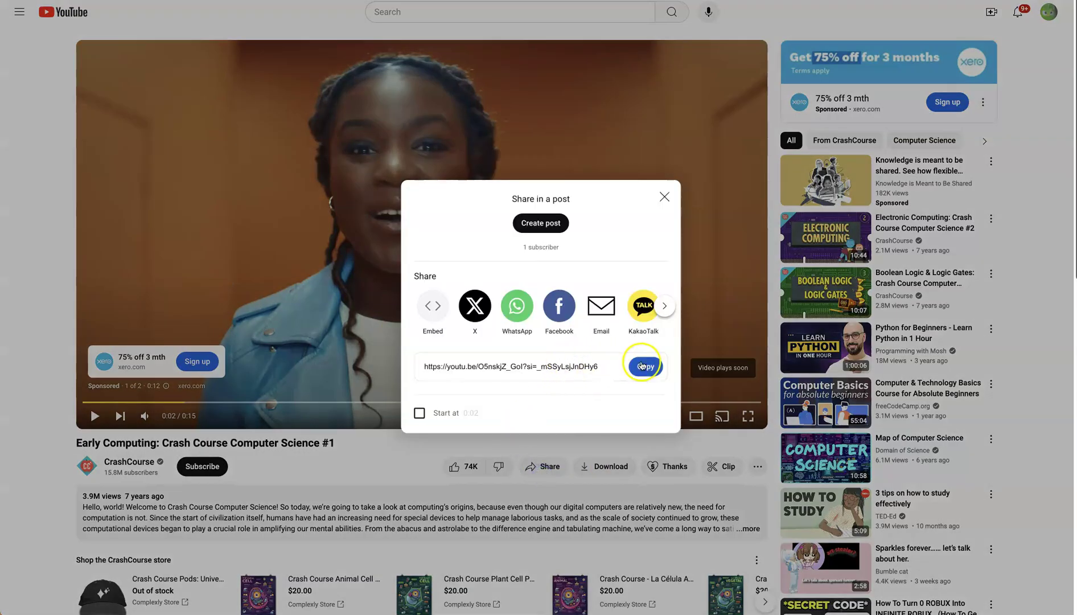
left_click(643, 367)
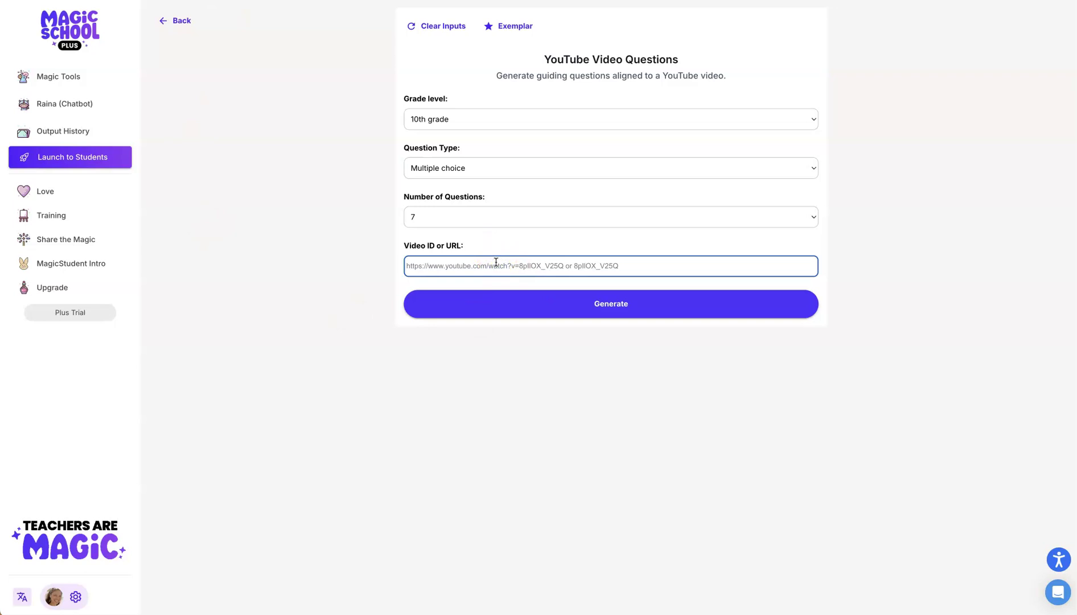
Paste the link into the Video ID or URL field and generate the questions
right_click(496, 265)
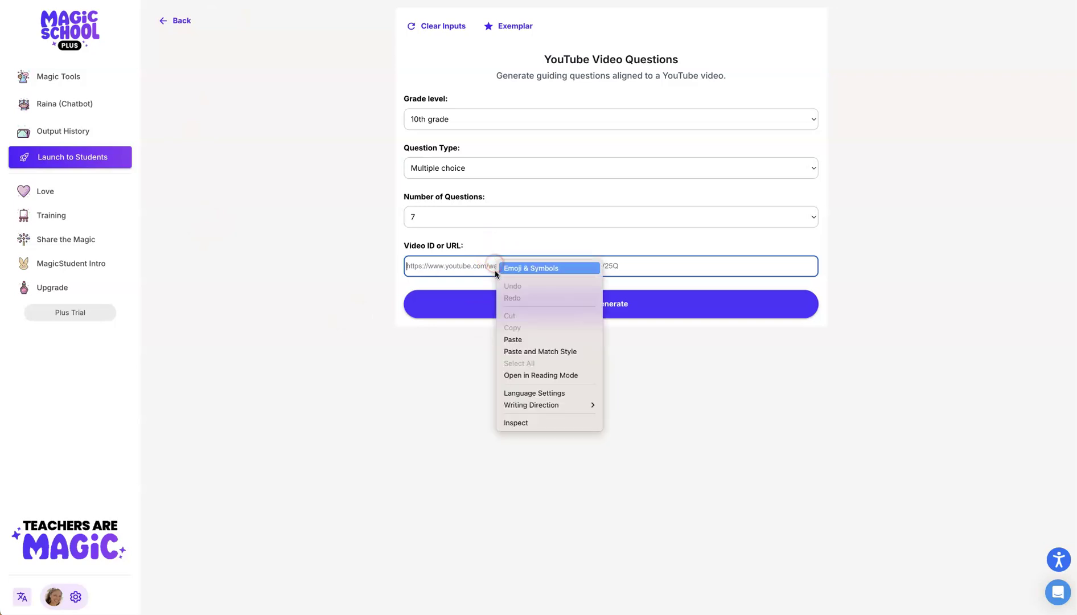
left_click(529, 338)
left_click(606, 305)
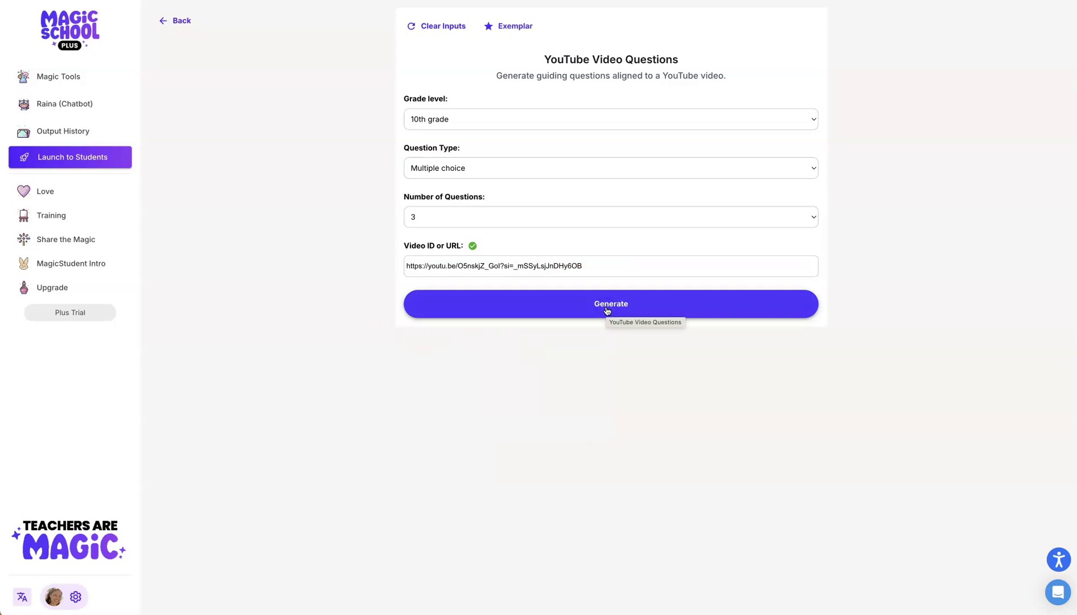
Let the generated multiple-choice questions and answer key finish streaming
left_click(607, 311)
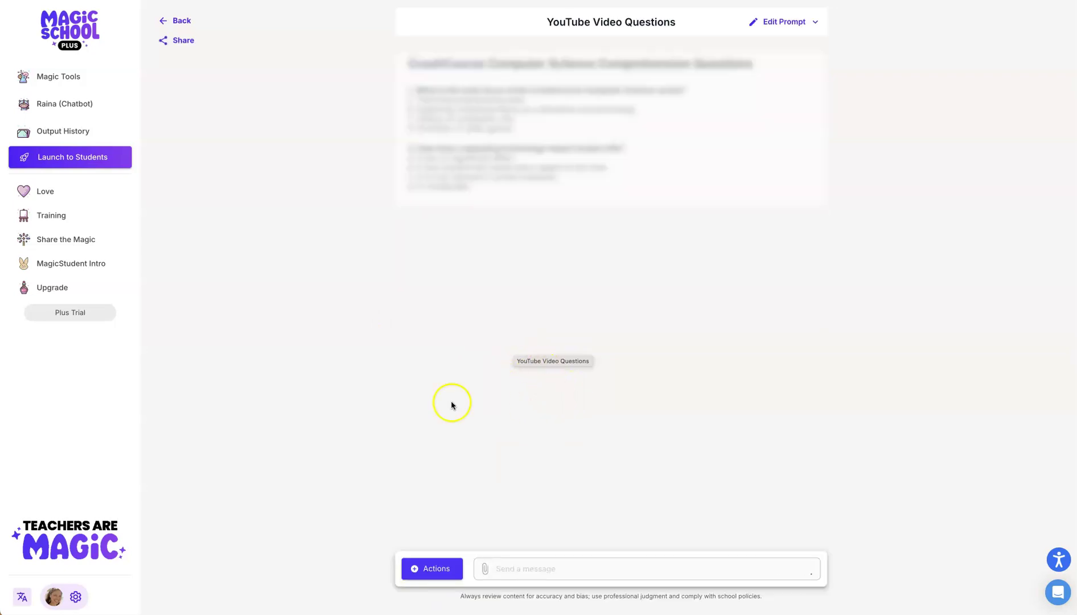